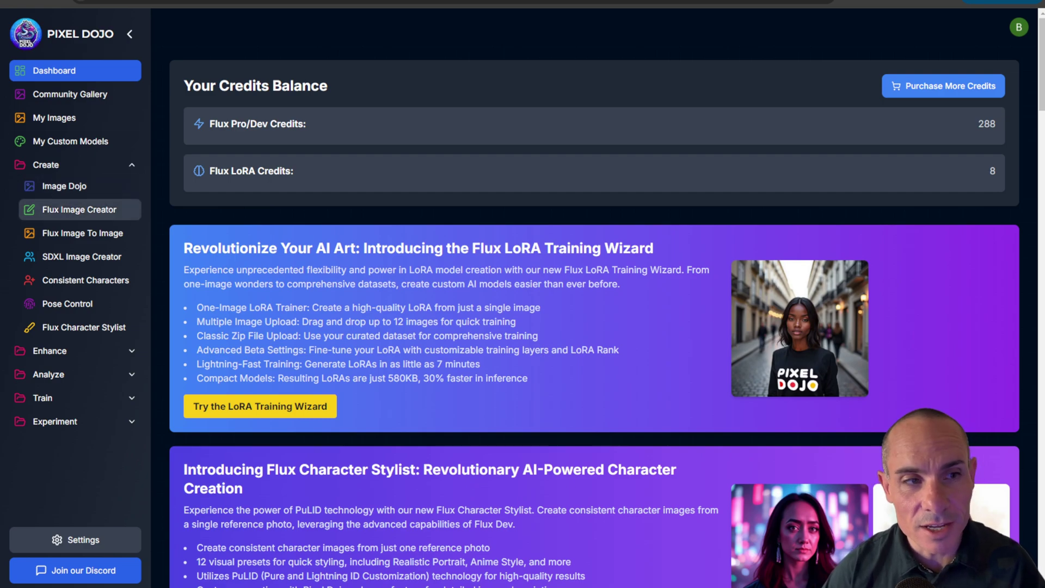
Open the Flux Image Creator and select the Flux Dev/LoRA model
left_click(67, 209)
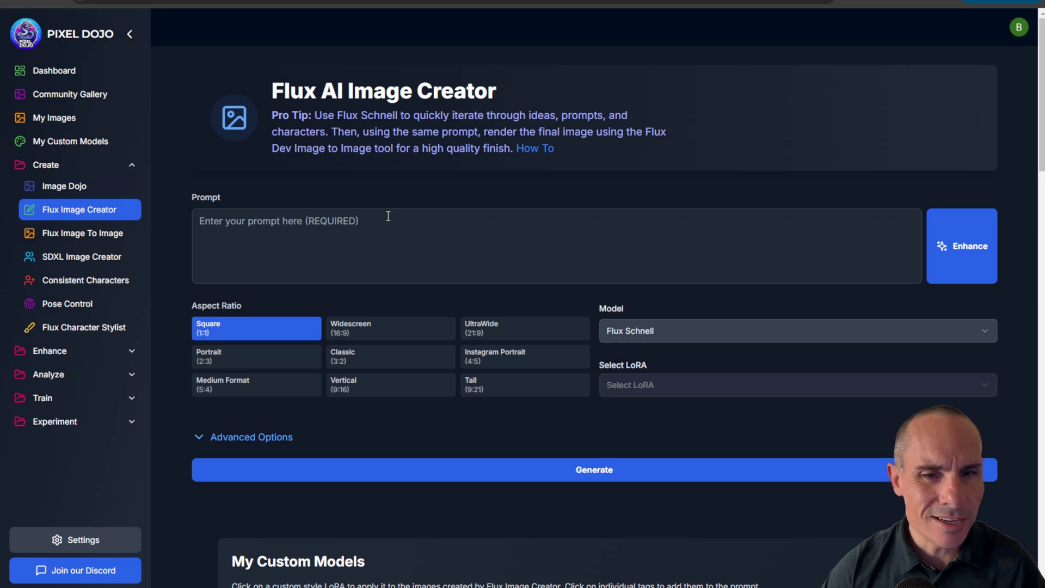
left_click(757, 335)
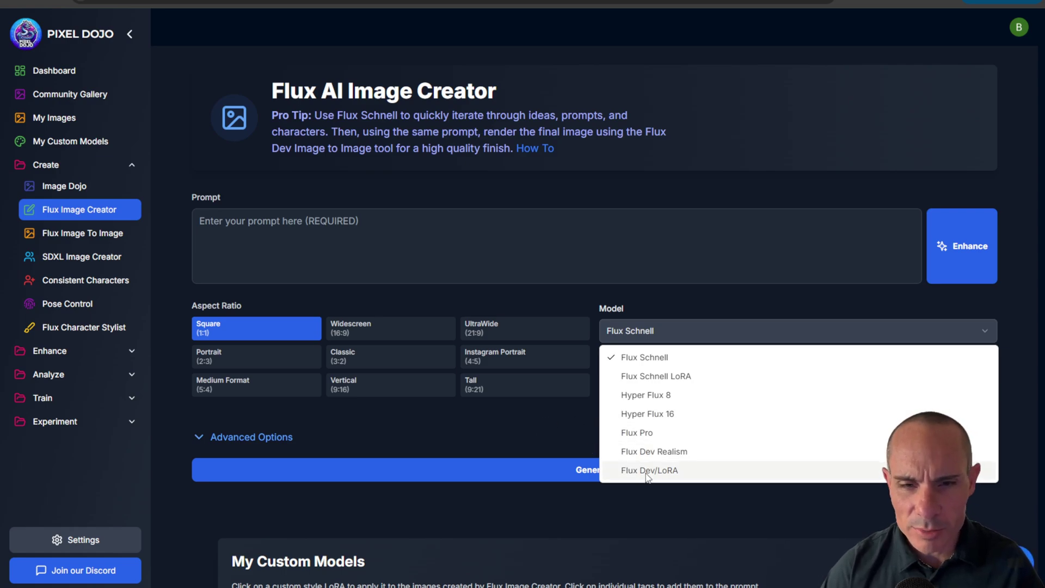
left_click(666, 476)
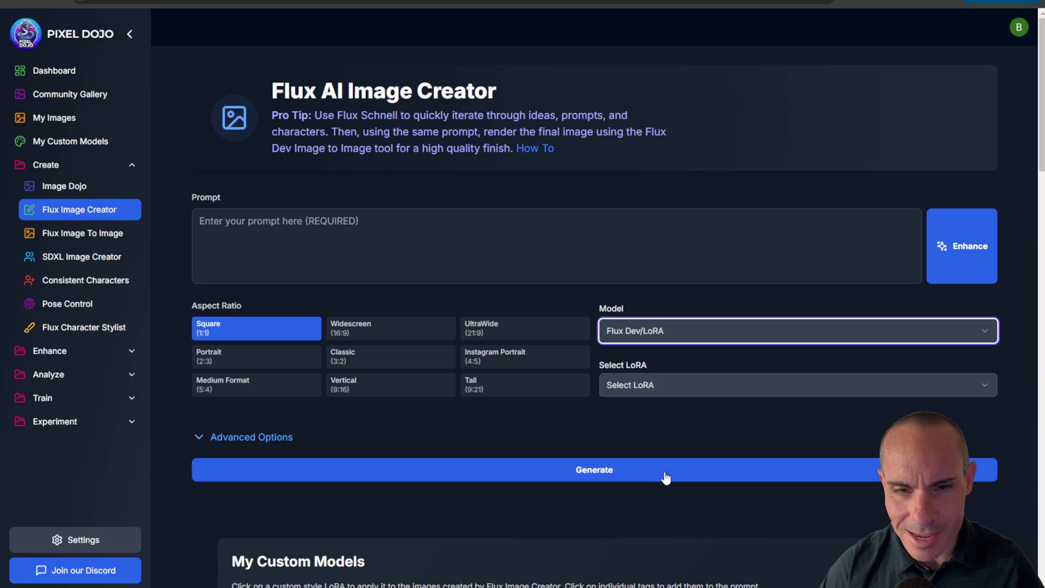
Apply the TOKSWIFTIE custom model and extend the prompt with 'sitting in a cafe in Lisbon'
scroll(688, 440, "down", 6)
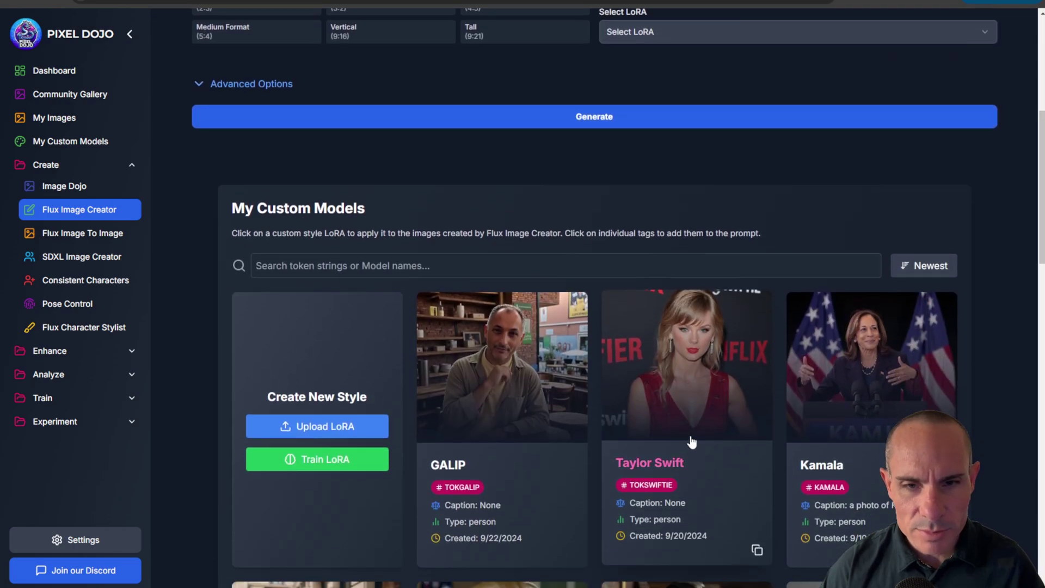
scroll(689, 444, "down", 4)
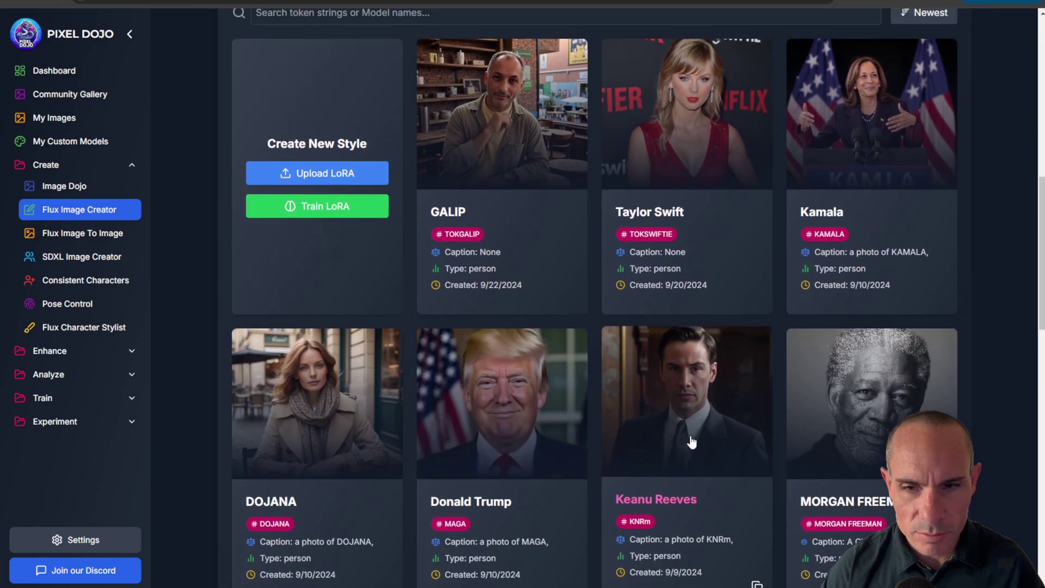
scroll(692, 440, "up", 3)
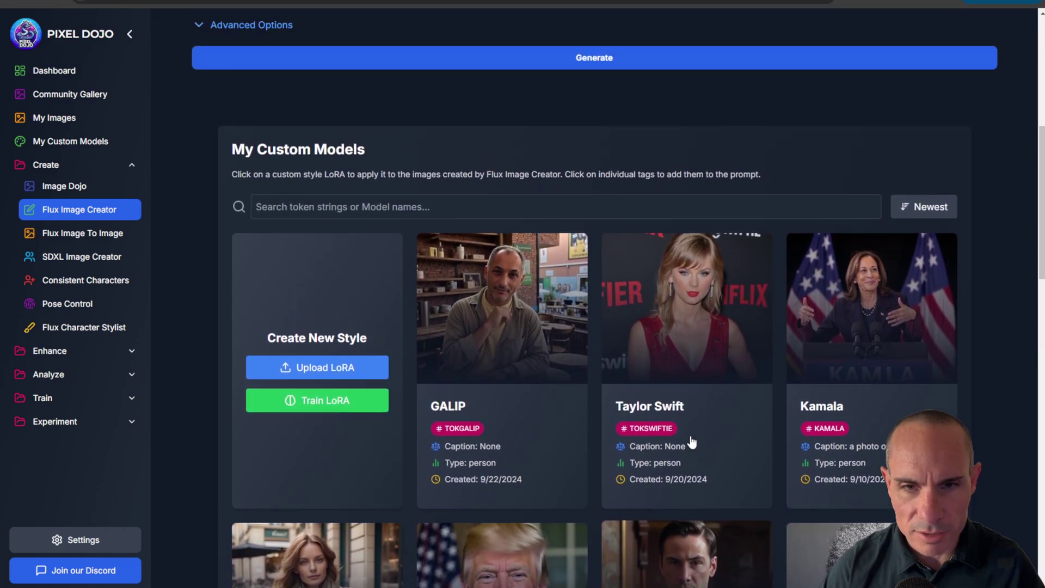
left_click(702, 327)
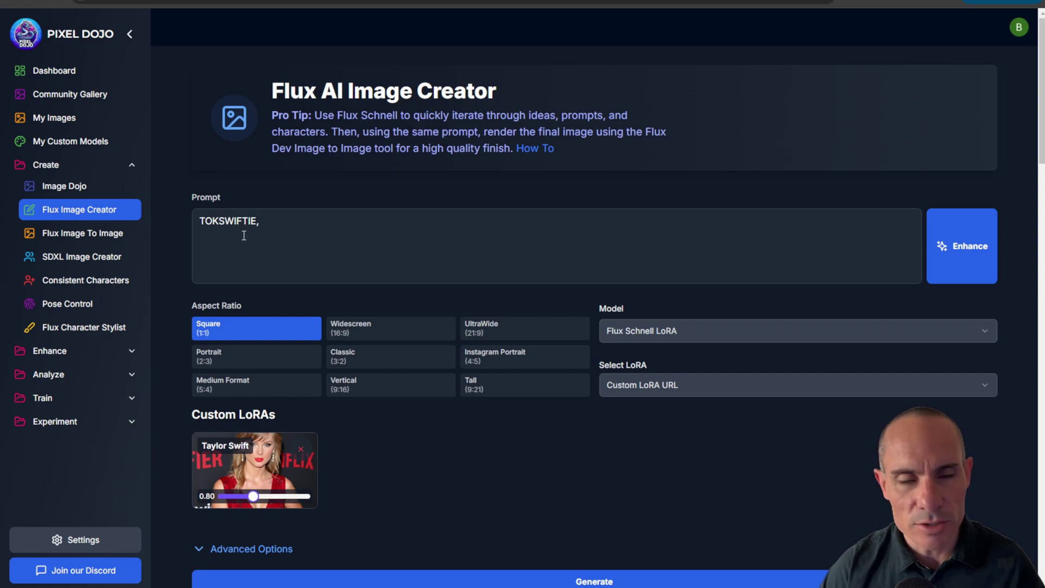
left_click(289, 221)
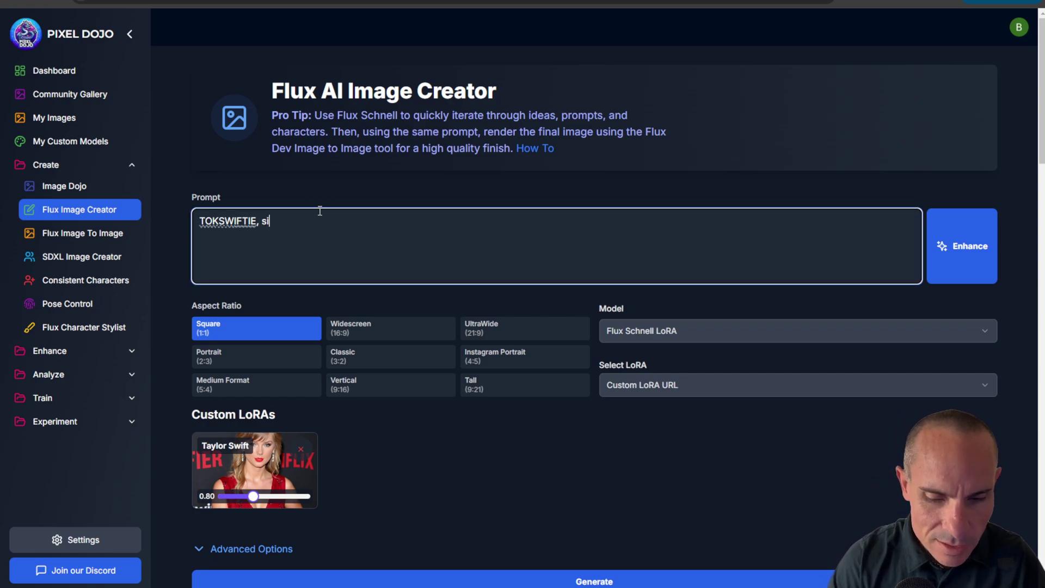
type("sitting in a cafe in Lisbon")
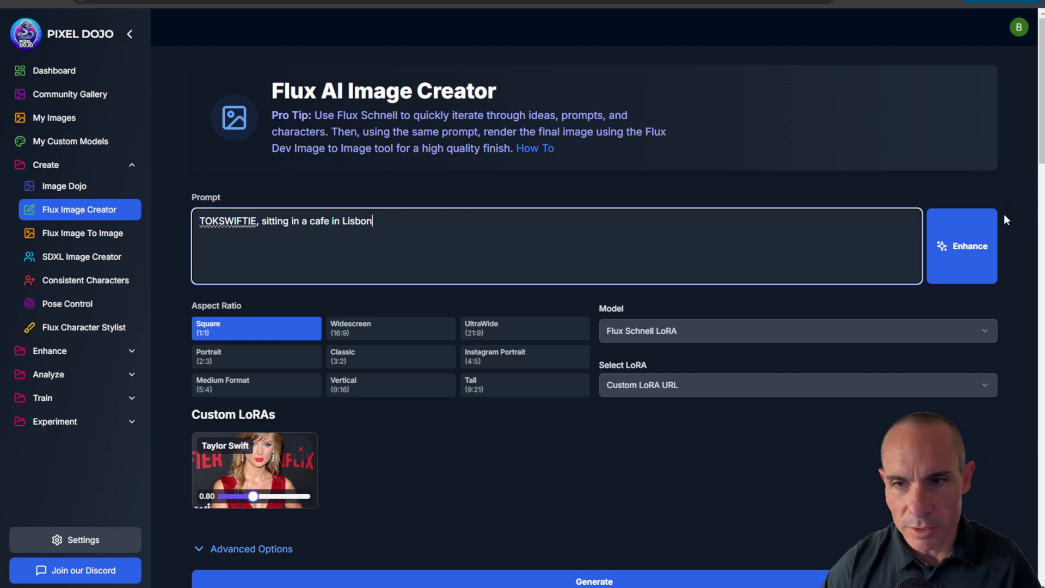
Enhance the prompt, then use the Flux Dev/LoRA model with Instagram Portrait 4:5 aspect ratio
left_click(968, 248)
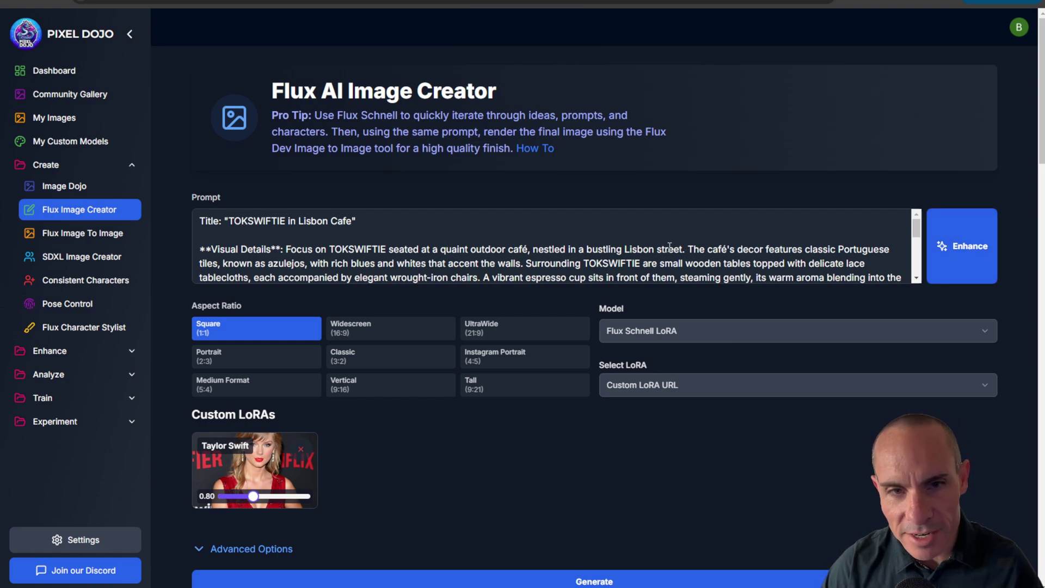
scroll(721, 238, "down", 2)
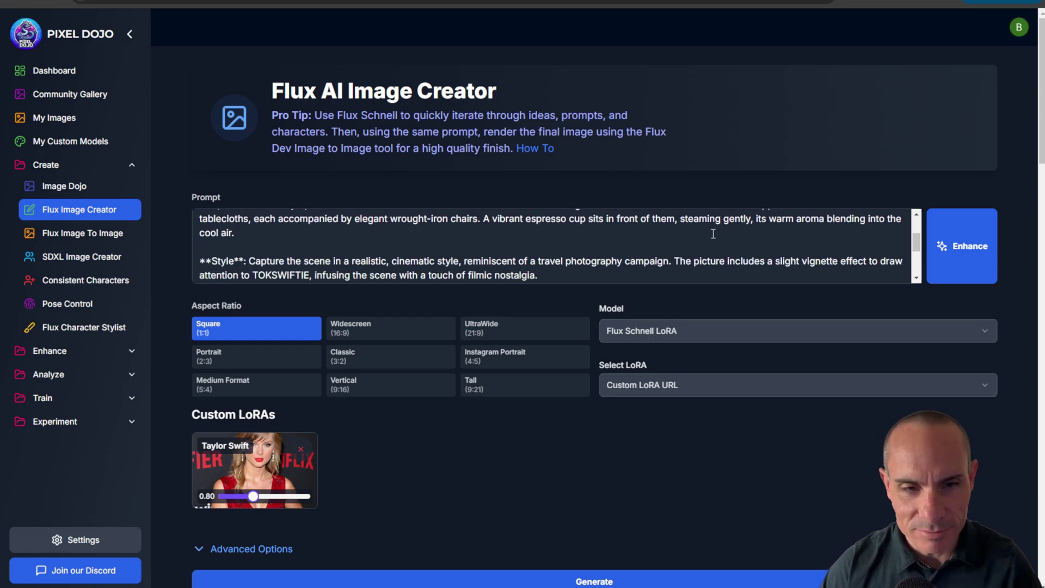
left_click(716, 334)
left_click(681, 469)
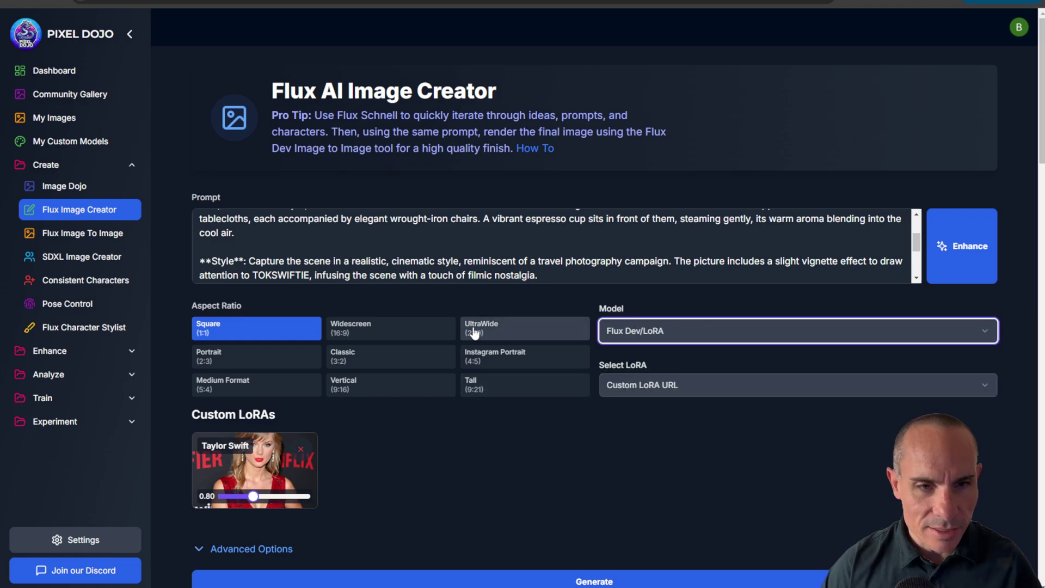
left_click(511, 364)
scroll(640, 416, "down", 2)
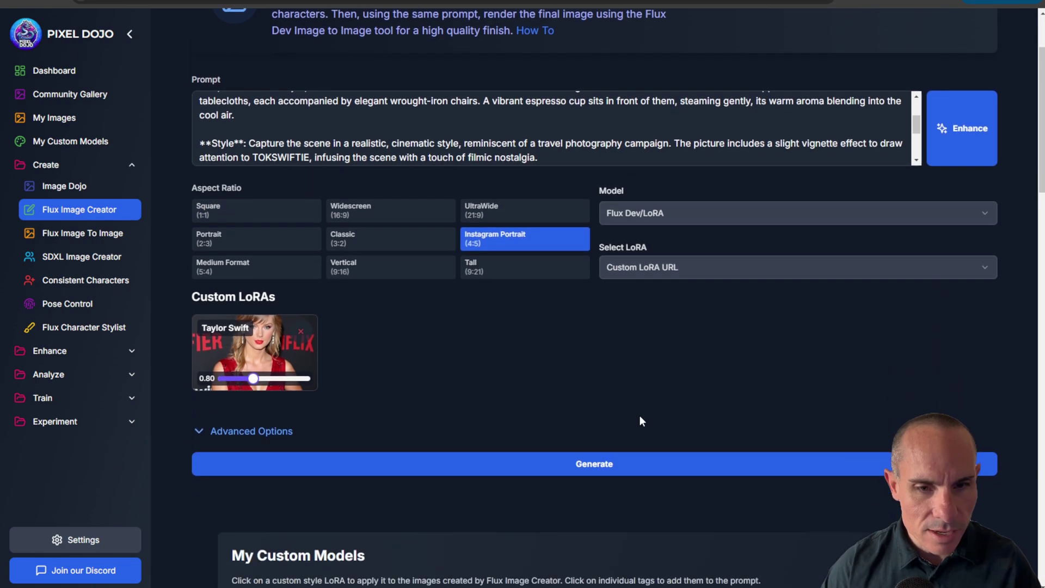
Generate the cafe portrait, save it to my images, and expand the Enhance tools list
left_click(600, 467)
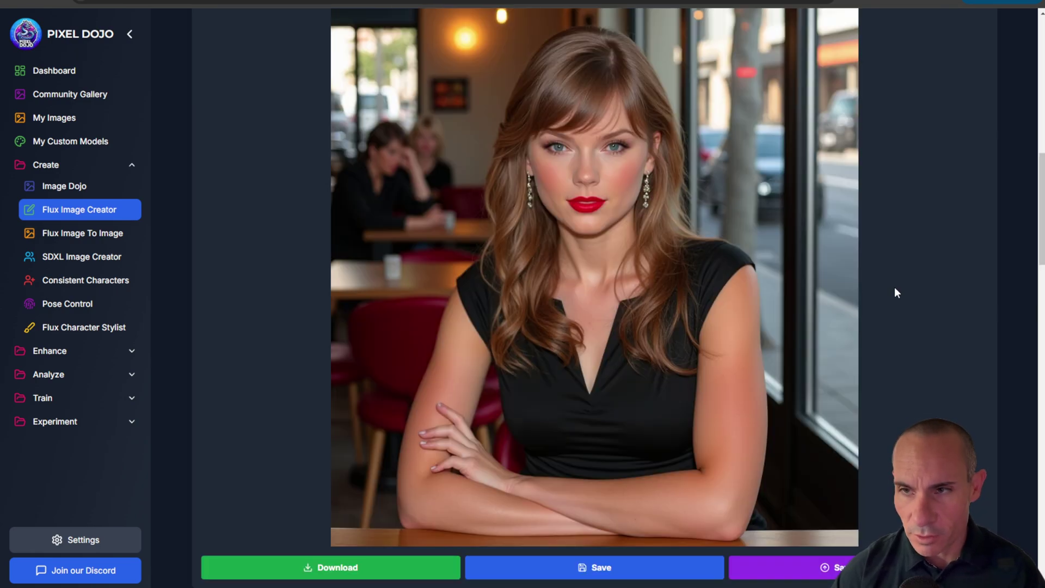
left_click(604, 568)
left_click(596, 569)
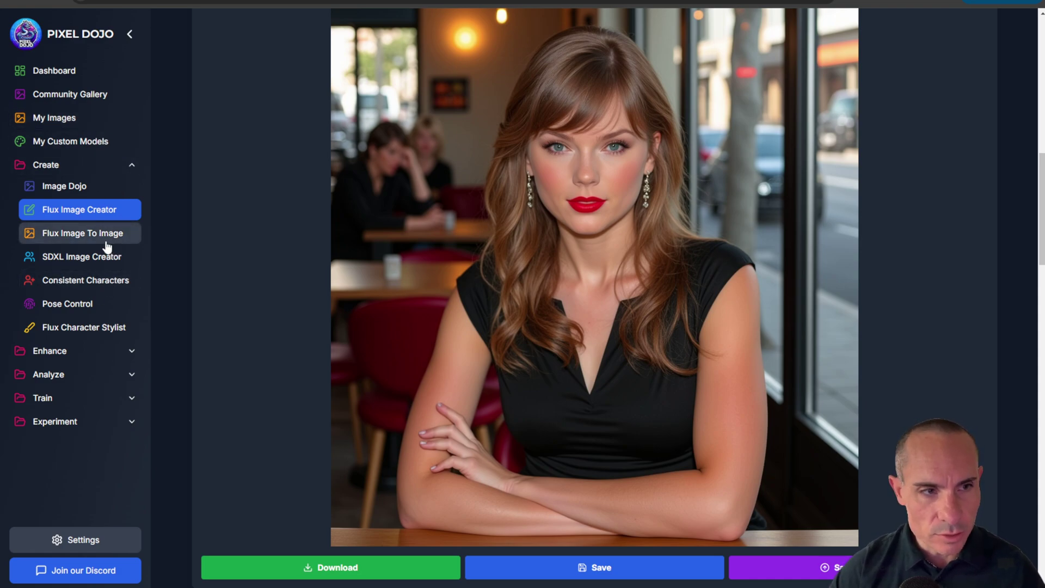
left_click(79, 352)
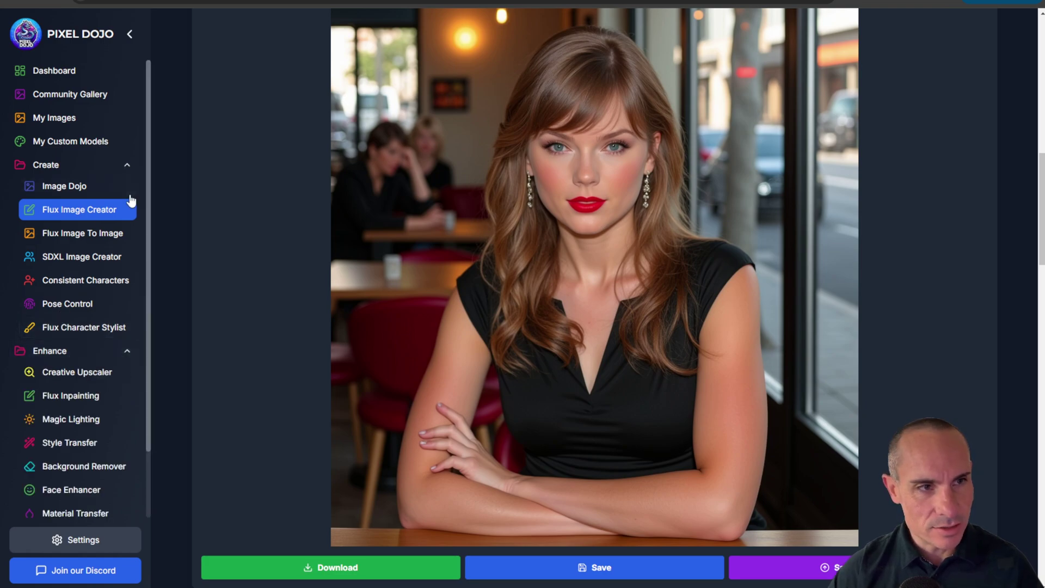
scroll(114, 369, "down", 2)
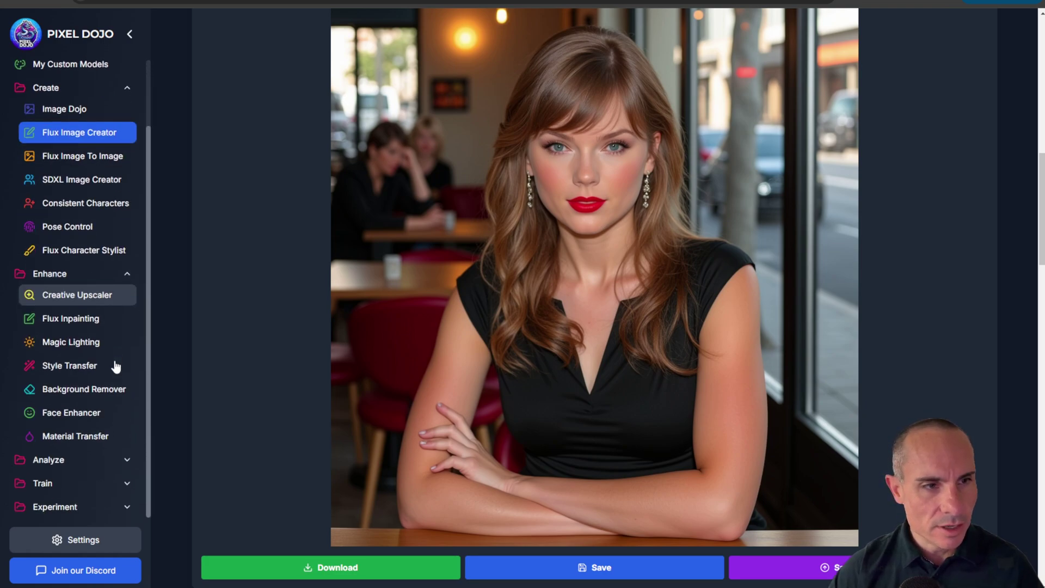
left_click(84, 325)
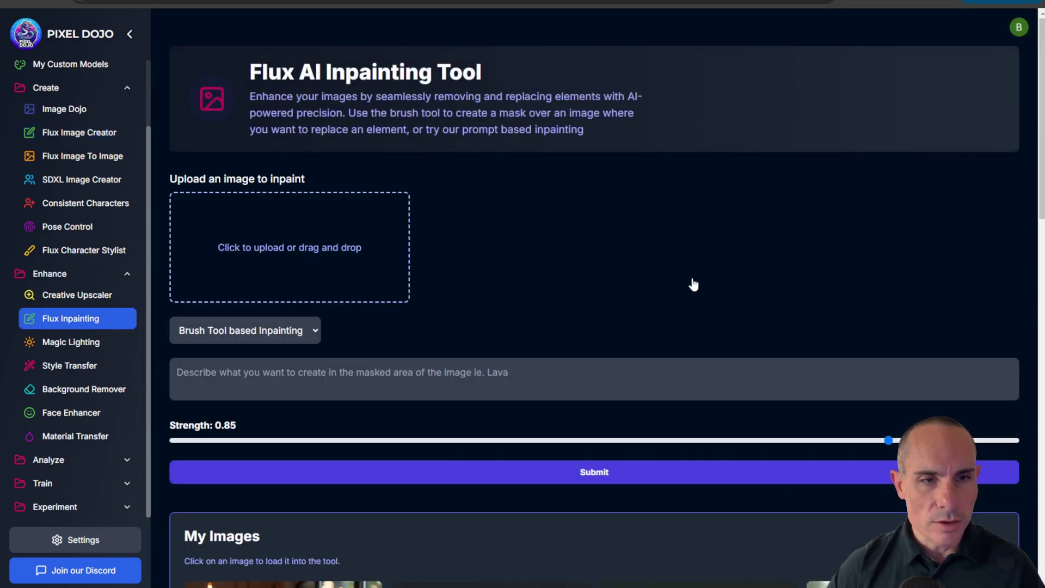
scroll(693, 284, "down", 1)
scroll(693, 282, "up", 1)
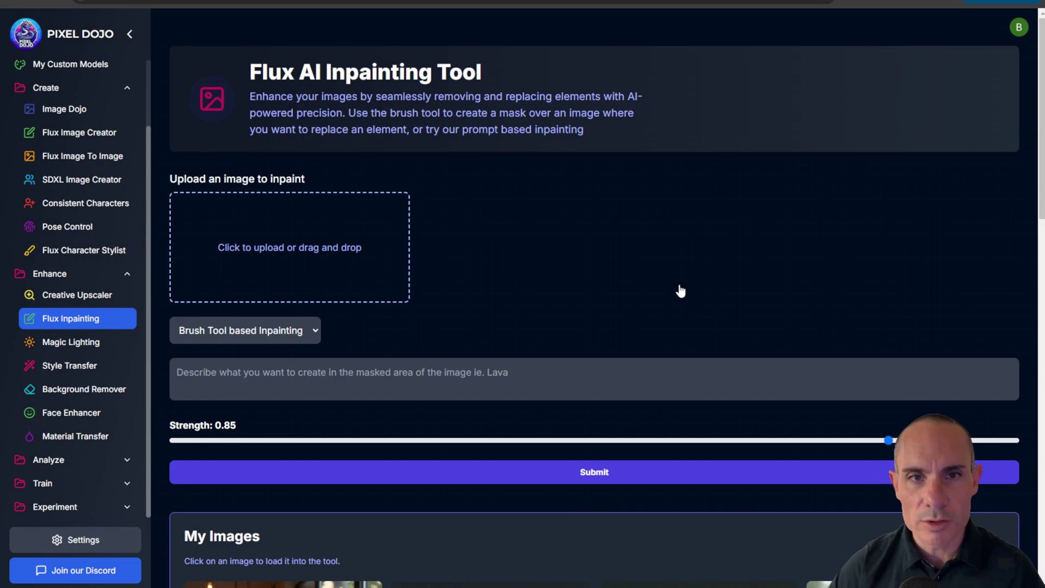
scroll(660, 293, "down", 1)
scroll(659, 293, "down", 7)
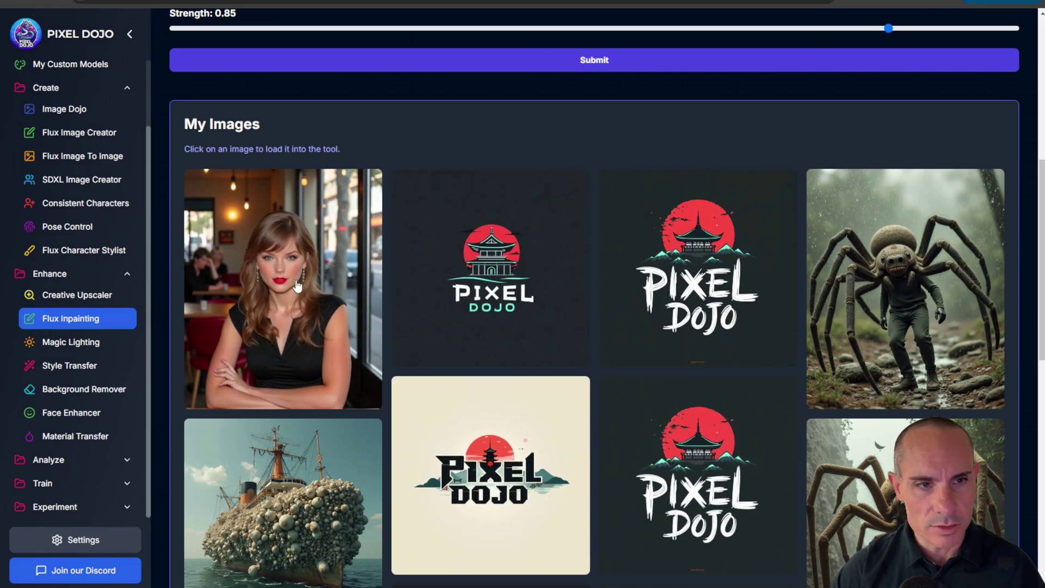
left_click(297, 286)
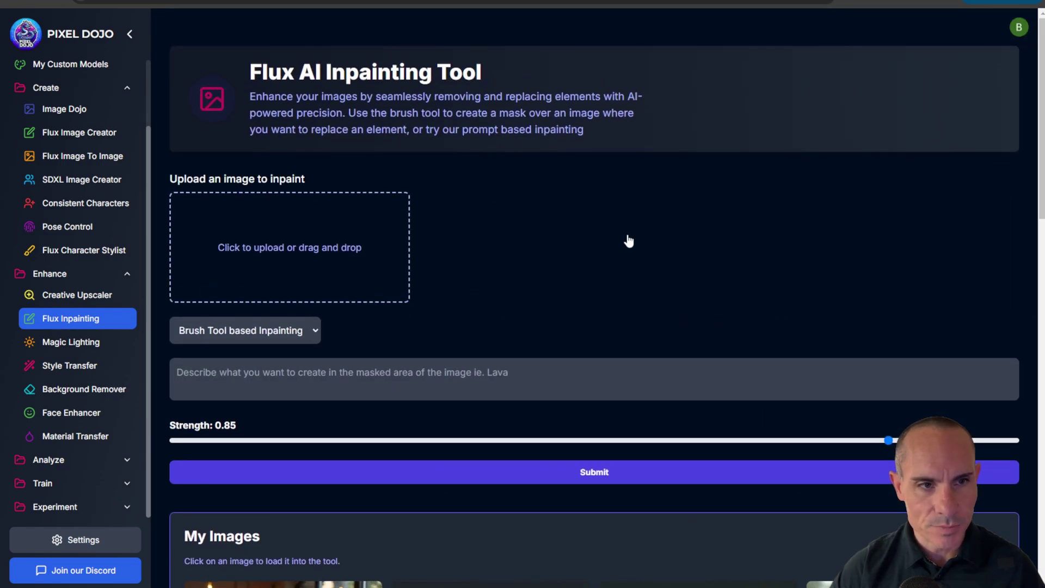
scroll(724, 289, "down", 7)
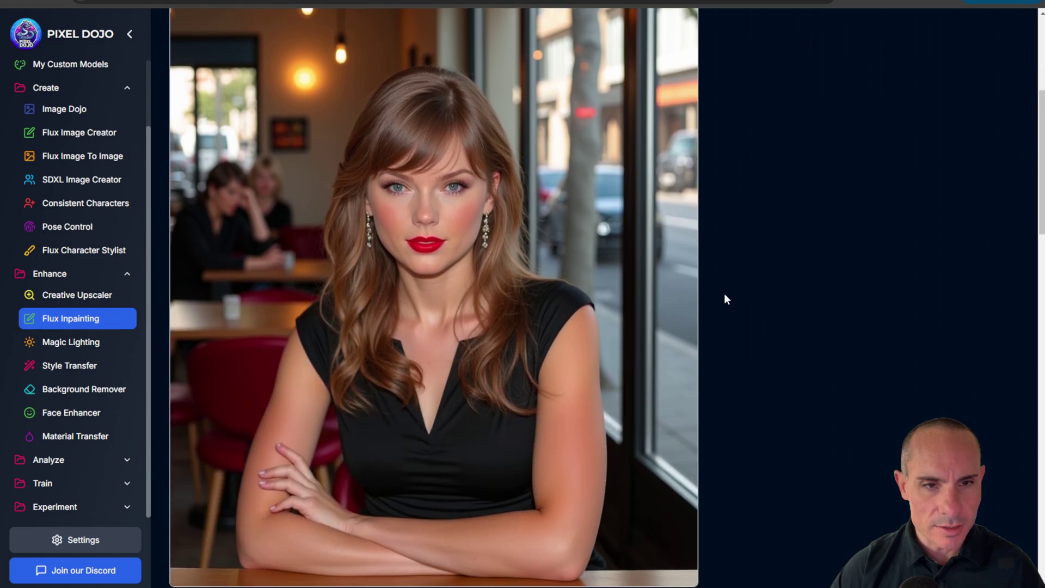
scroll(724, 298, "up", 1)
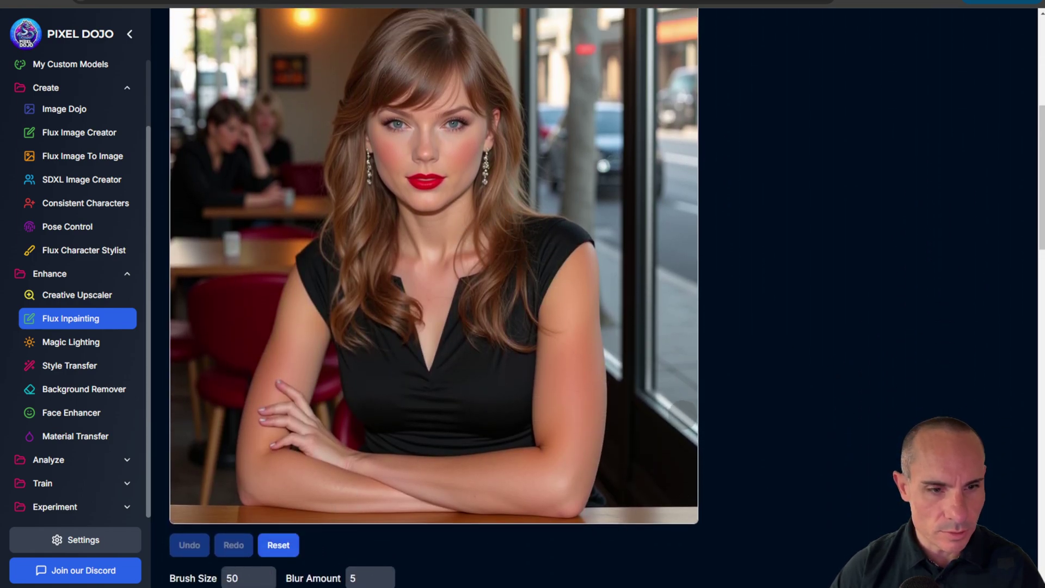
scroll(384, 481, "down", 2)
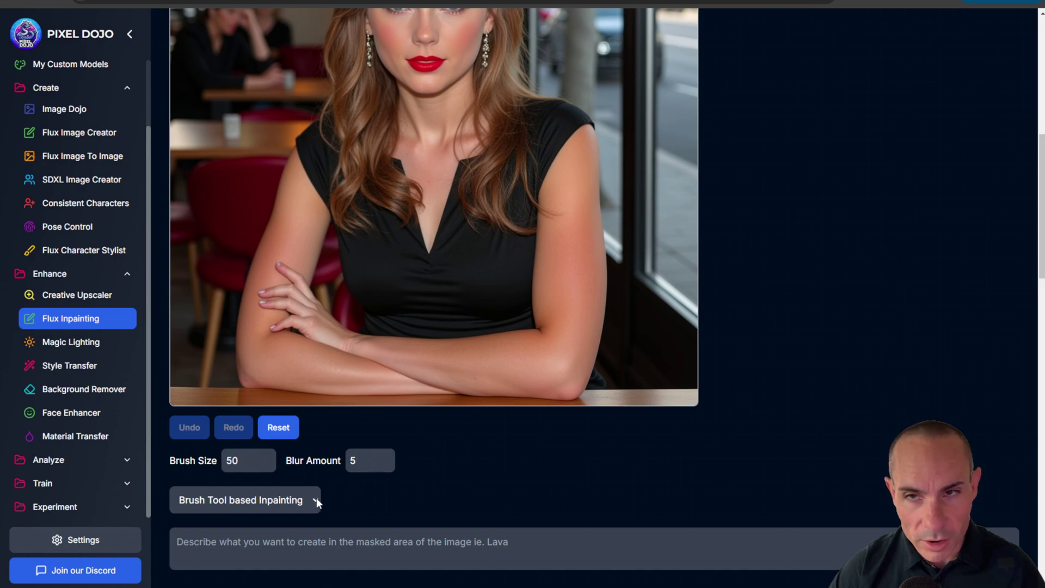
scroll(623, 492, "up", 2)
scroll(623, 492, "down", 1)
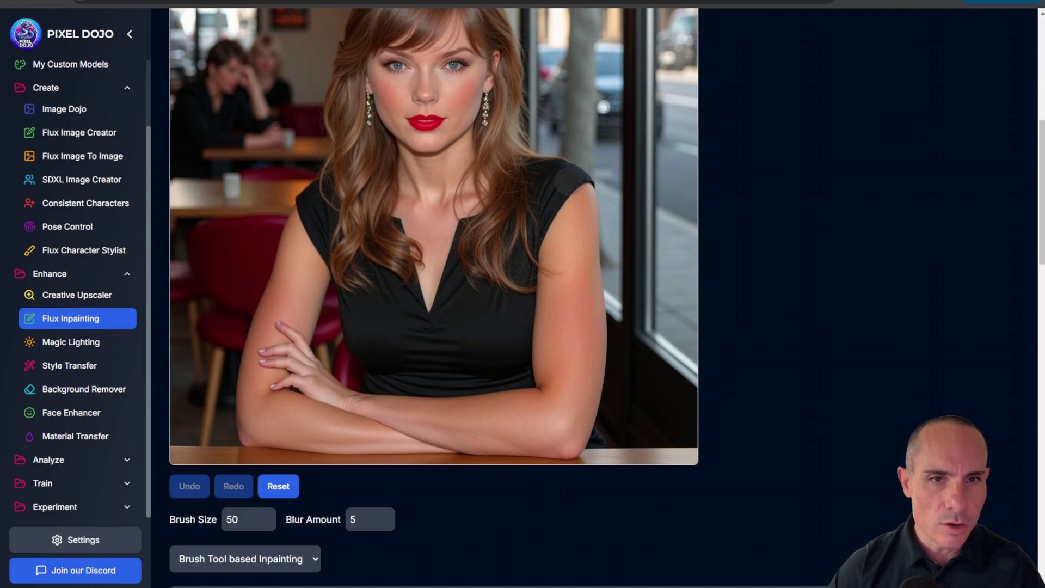
Paint a white mask over the black top and shoulders, covering the right-shoulder patch
mouse_move(575, 176)
left_mouse_down()
mouse_move(517, 159)
mouse_move(503, 211)
mouse_move(483, 218)
mouse_move(311, 216)
mouse_move(342, 269)
mouse_move(371, 384)
mouse_move(516, 378)
mouse_move(520, 250)
mouse_move(556, 175)
mouse_move(526, 367)
mouse_move(512, 368)
mouse_move(343, 228)
mouse_move(330, 202)
mouse_move(371, 226)
mouse_move(513, 234)
mouse_move(368, 247)
mouse_move(493, 257)
mouse_move(506, 268)
mouse_move(370, 274)
mouse_move(496, 288)
mouse_move(424, 307)
mouse_move(374, 306)
mouse_move(490, 323)
mouse_move(386, 333)
mouse_move(436, 347)
mouse_move(494, 340)
left_mouse_up()
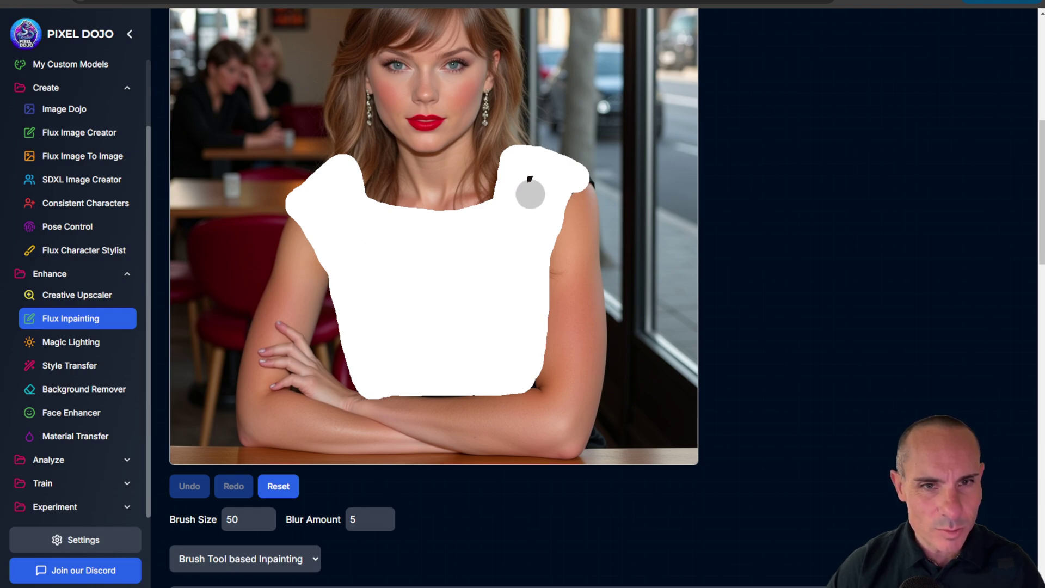
mouse_move(528, 192)
left_mouse_down()
mouse_move(539, 173)
mouse_move(581, 178)
mouse_move(563, 190)
left_mouse_up()
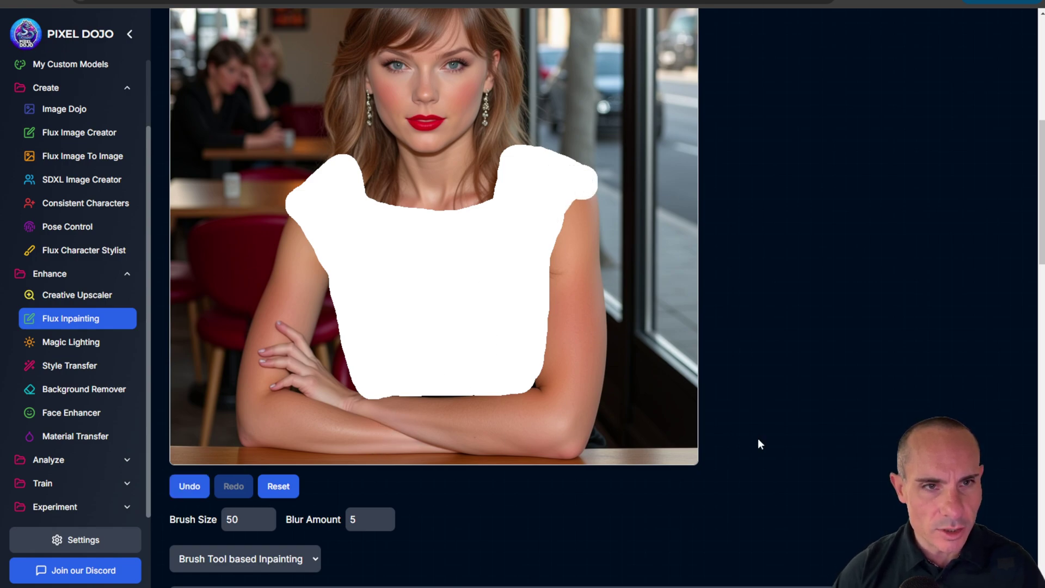
scroll(724, 383, "down", 4)
Paste 'a t-shirt that reads "Pixel Dojo"' as the mask prompt and submit at Strength 0.85
left_click(247, 377)
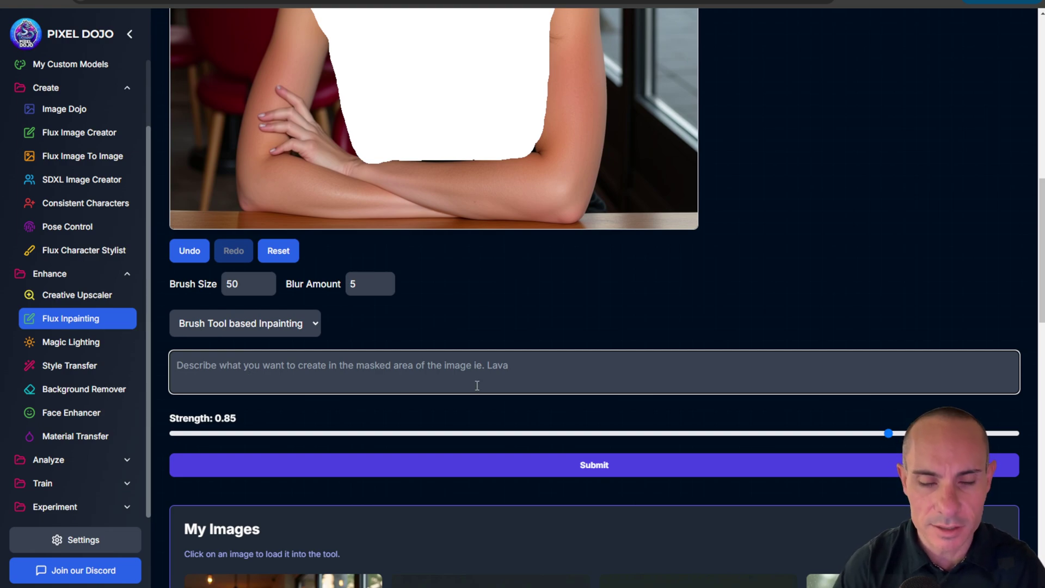
type("a t-shirt that reads \"Pixel Dojo\"")
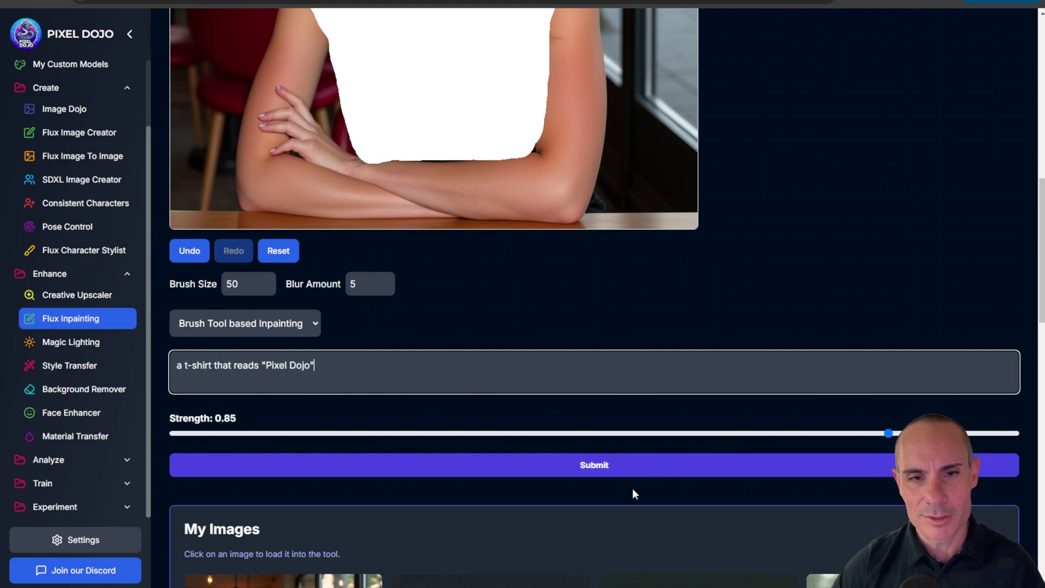
left_click(595, 464)
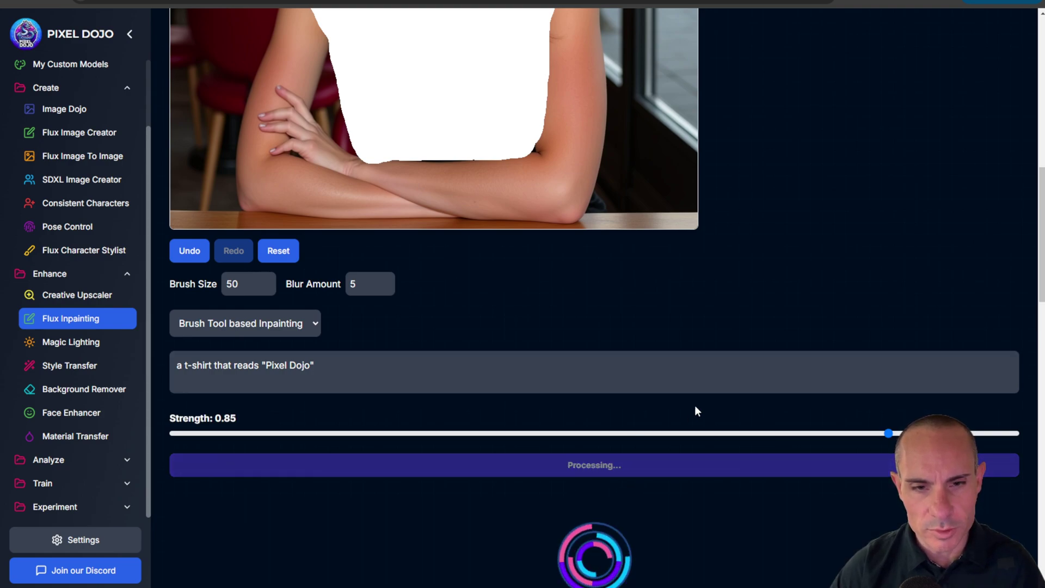
scroll(698, 402, "down", 5)
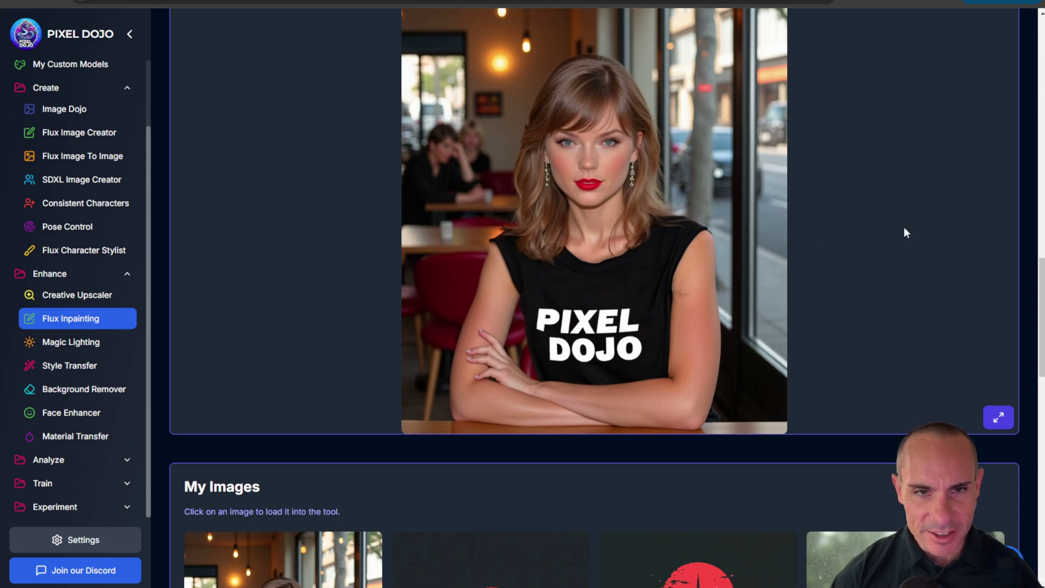
scroll(905, 266, "up", 10)
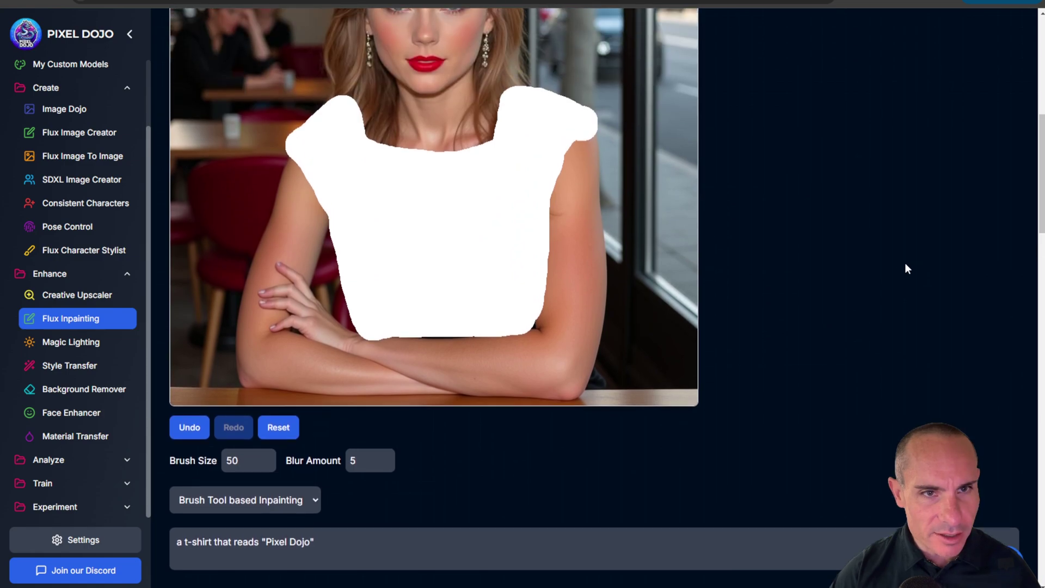
scroll(905, 262, "up", 1)
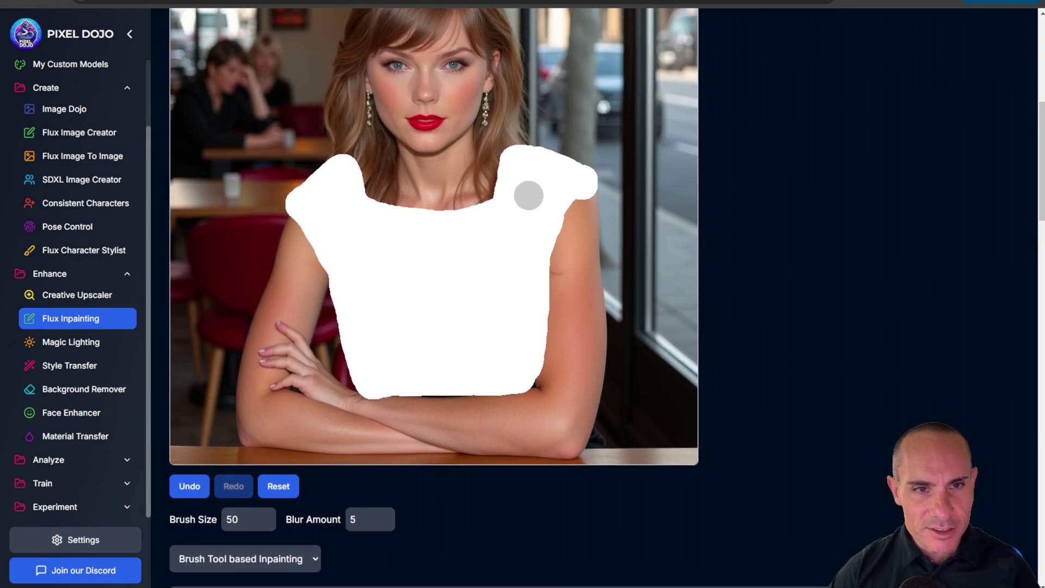
scroll(761, 353, "down", 12)
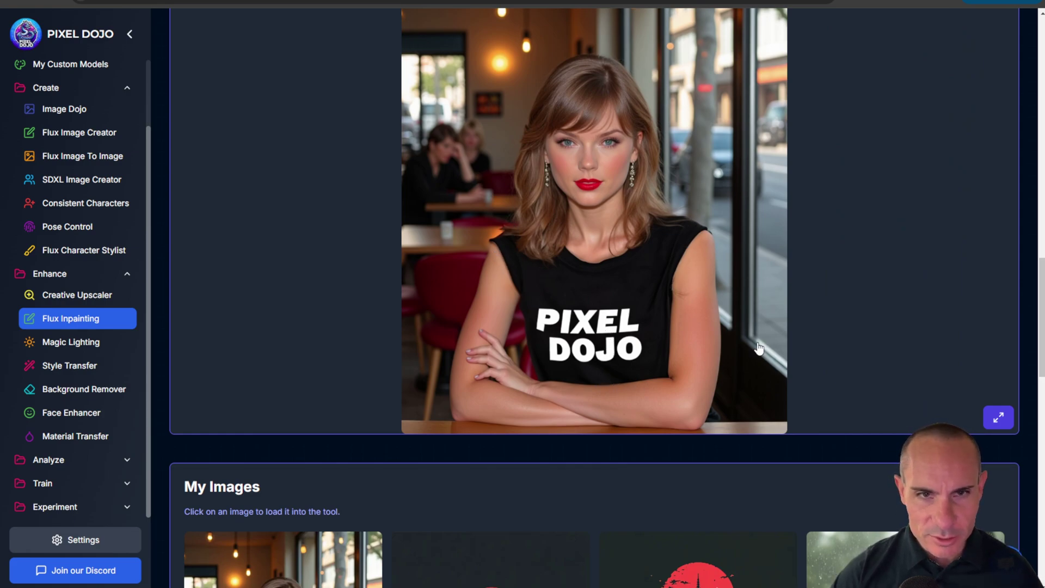
scroll(777, 340, "up", 4)
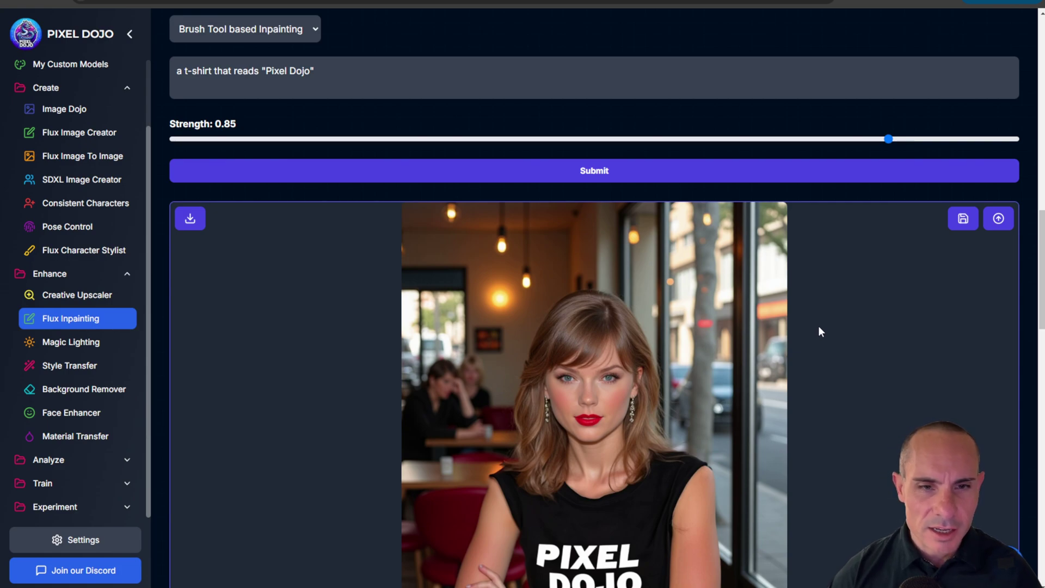
scroll(824, 348, "down", 2)
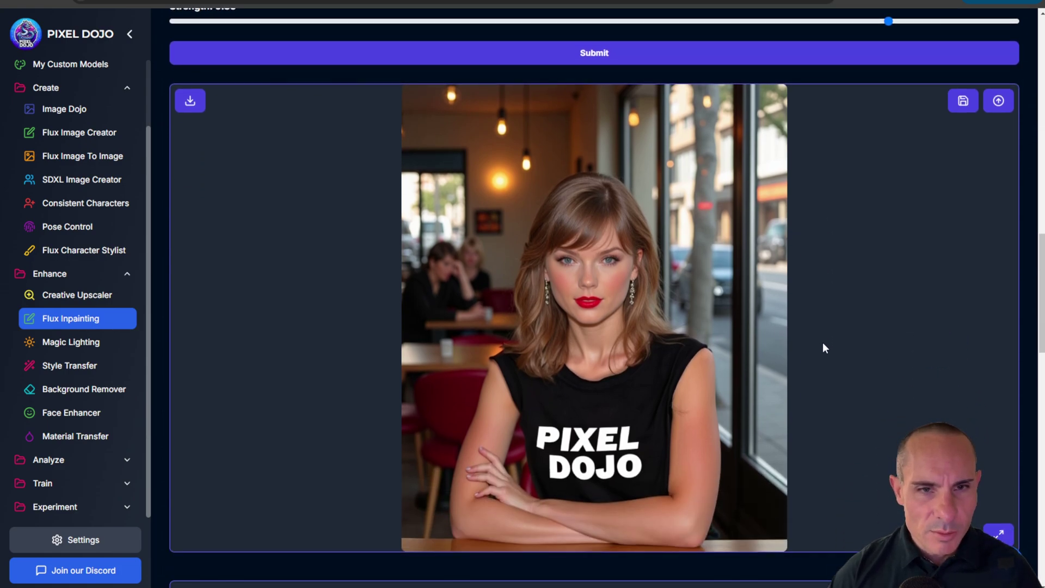
scroll(815, 387, "up", 12)
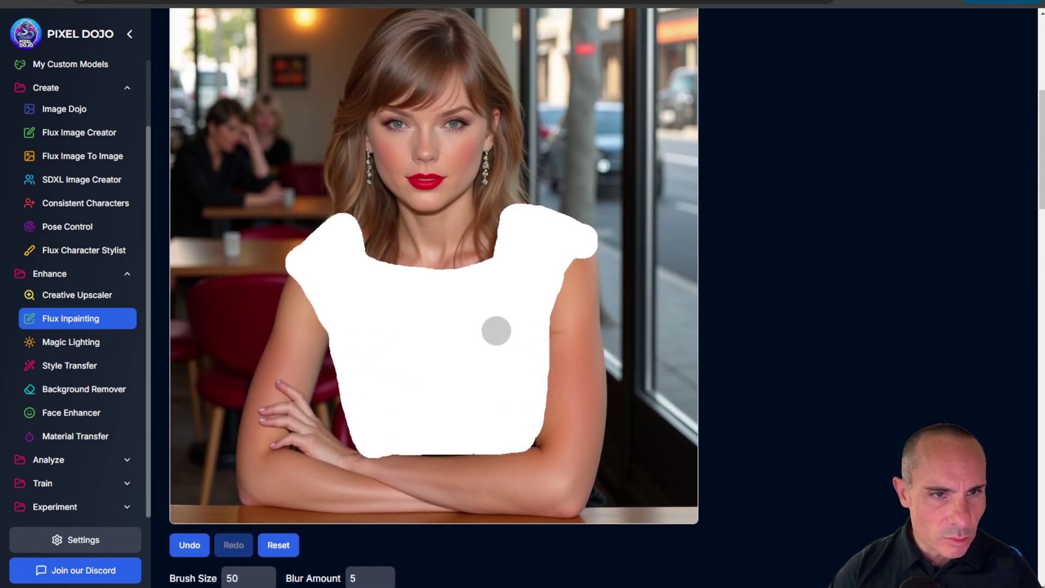
Reset the inpainting to clear the painted shirt mask
left_click(278, 546)
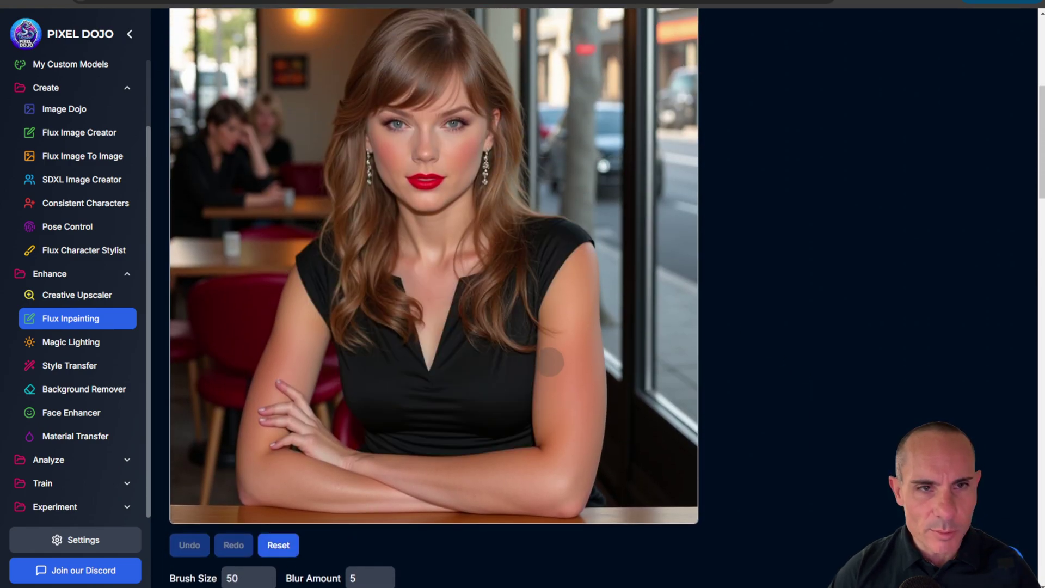
scroll(817, 275, "down", 1)
scroll(817, 280, "down", 5)
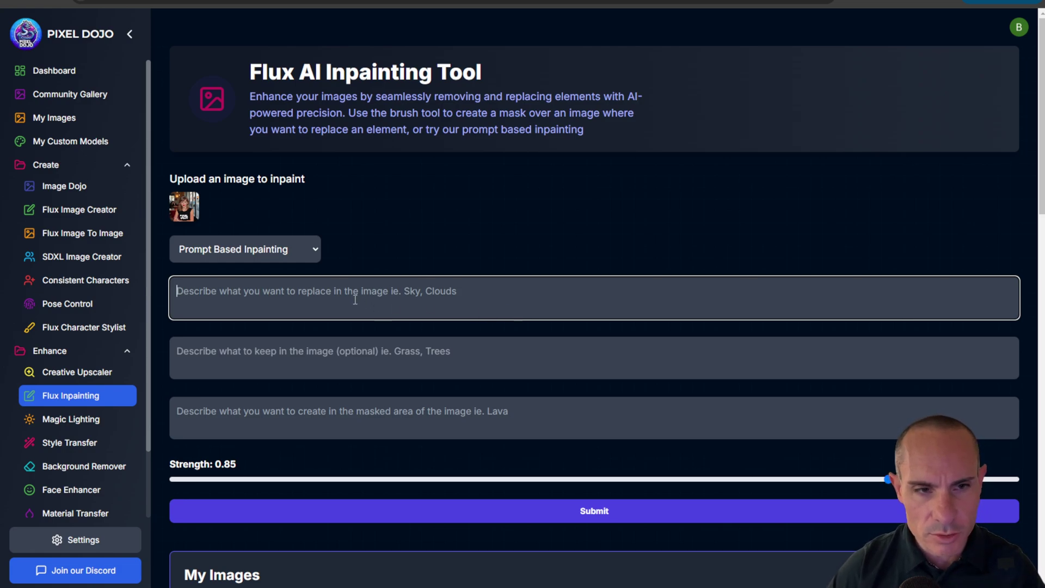
Set replace to 'black t shirt', keep 'woman, background', and begin the prompt 'red shirt that read'
type("black t shirt")
left_click(262, 365)
type("woman")
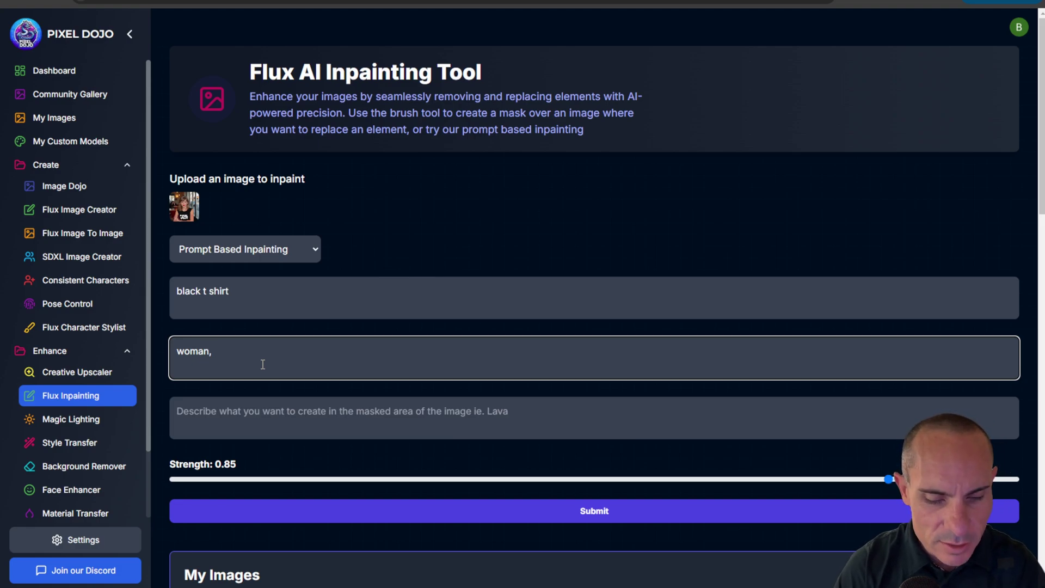
type(", background")
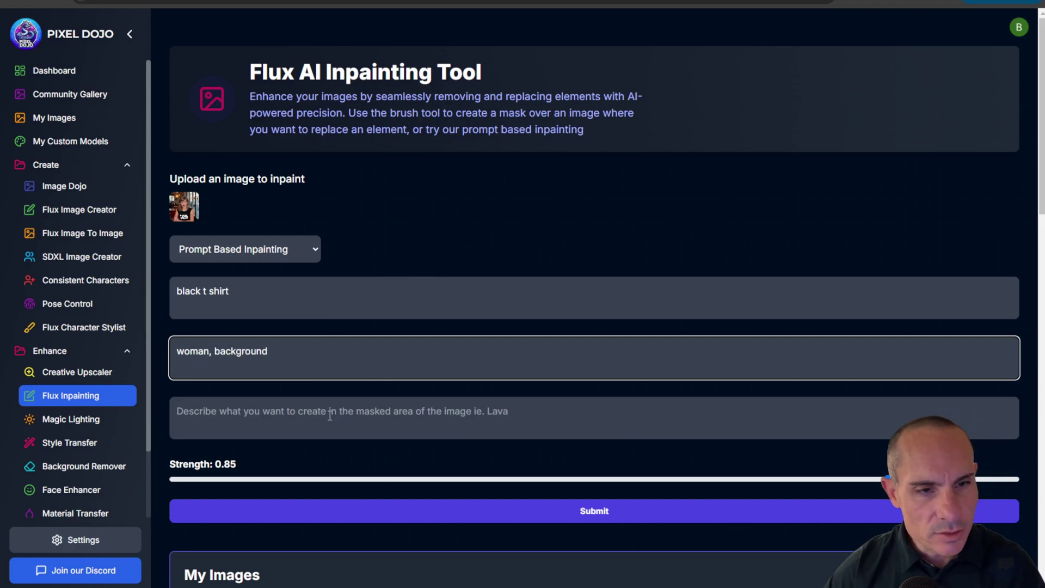
left_click(330, 415)
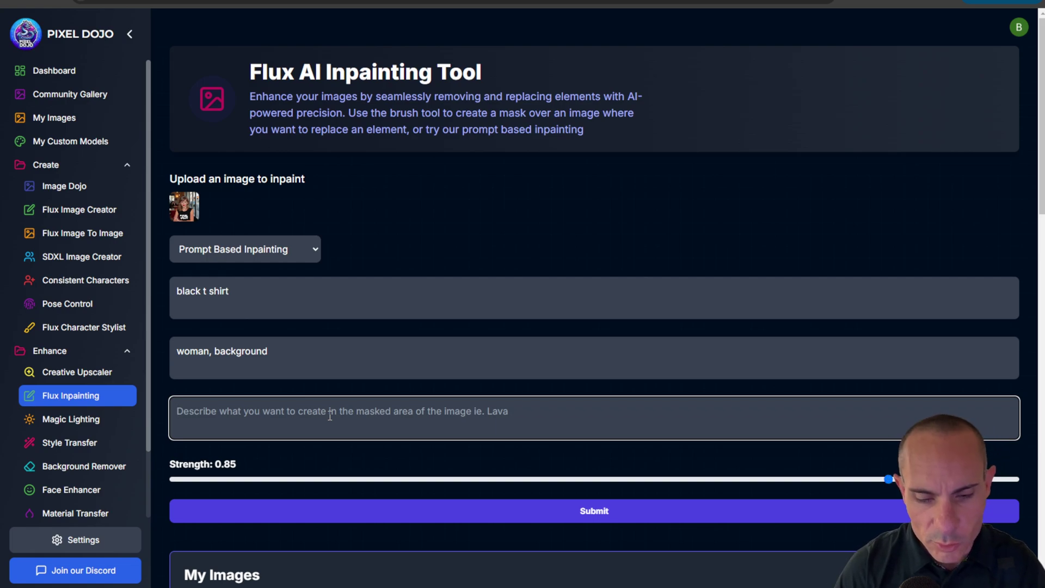
type("red shirt that rea")
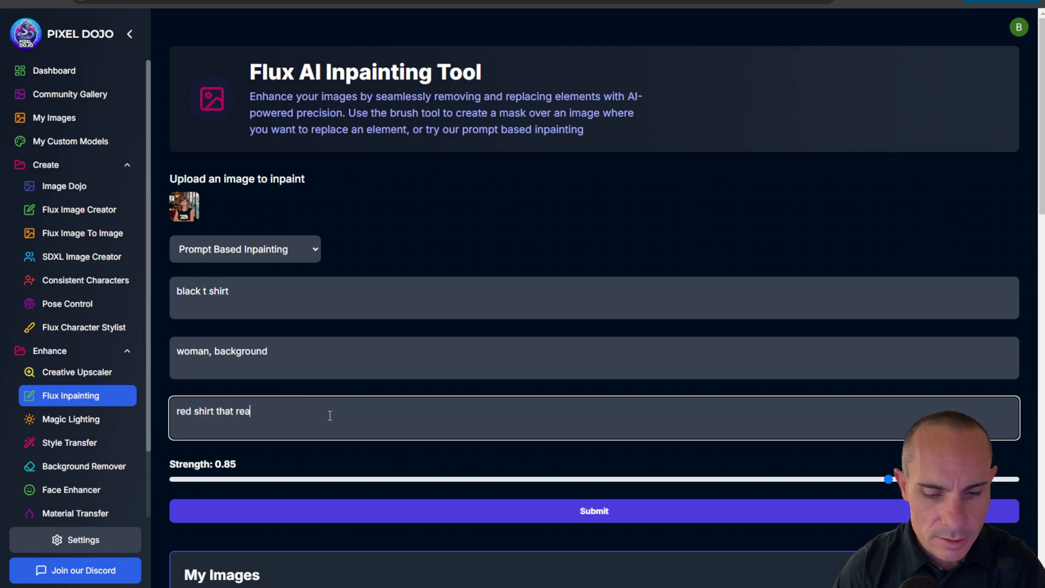
type("ds \"Pixel Dojo")
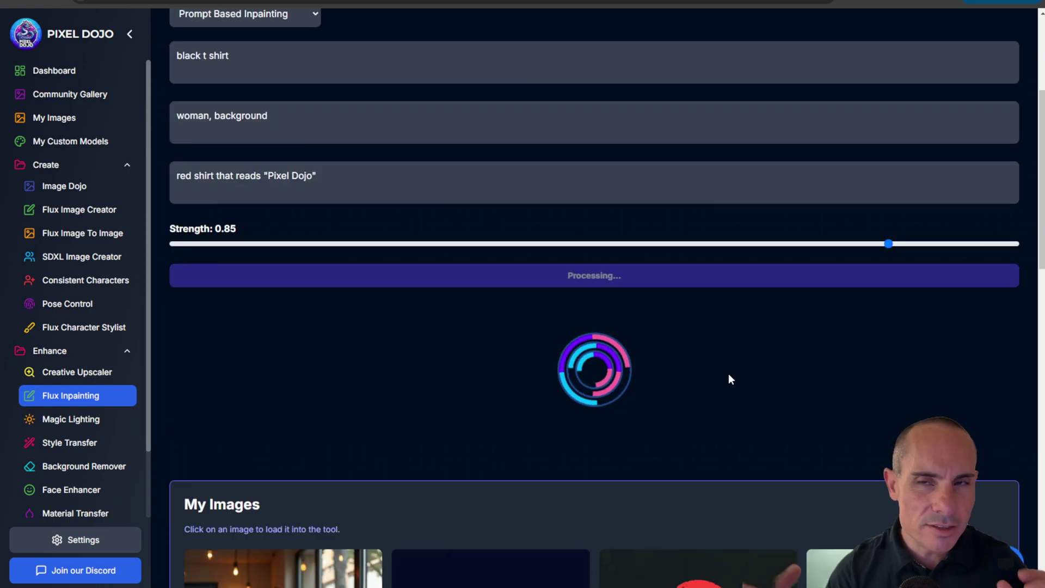